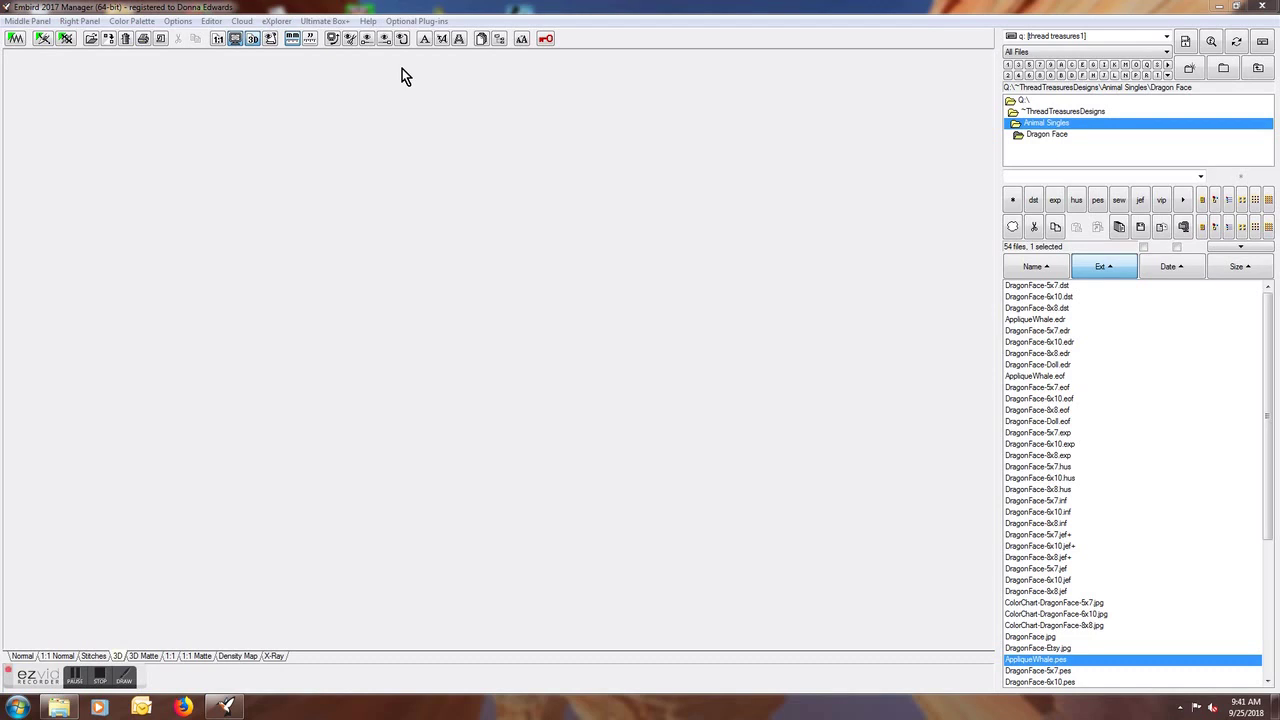
# Close the whale design in the Editor, leaving an empty untitled hoop.
pyautogui.click(210, 21)
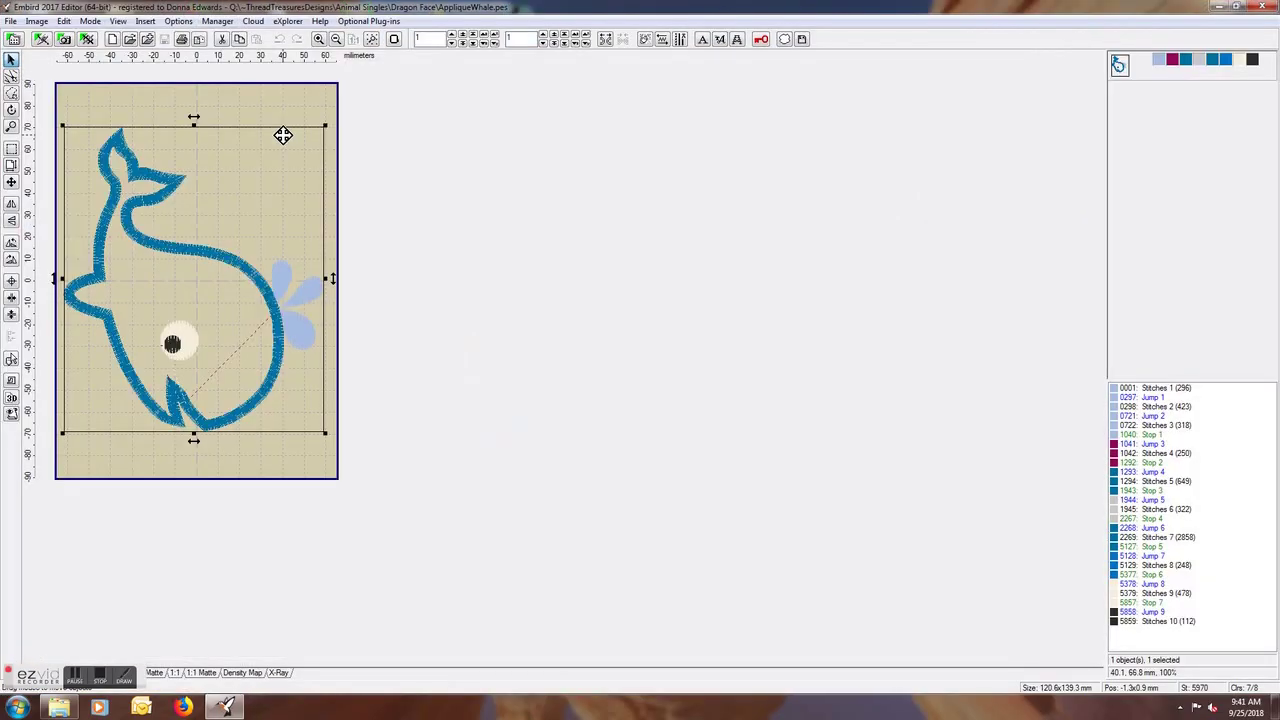
pyautogui.click(8, 22)
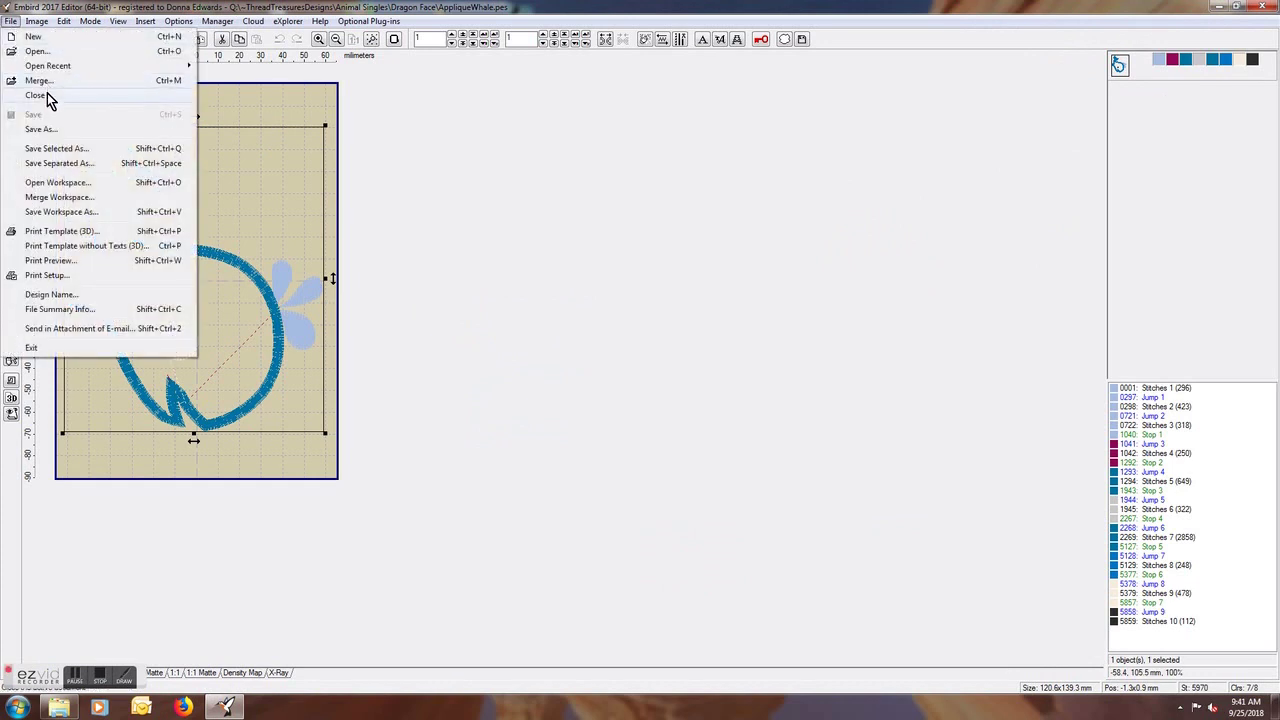
pyautogui.click(46, 94)
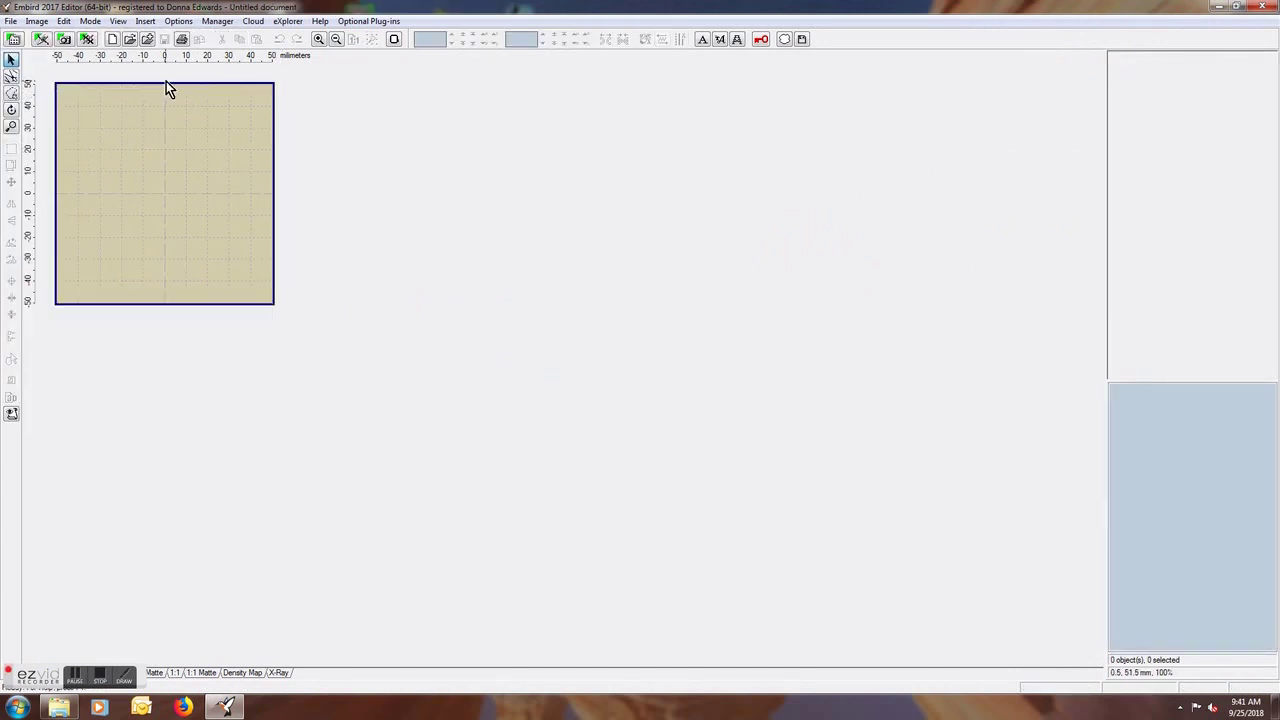
pyautogui.click(146, 22)
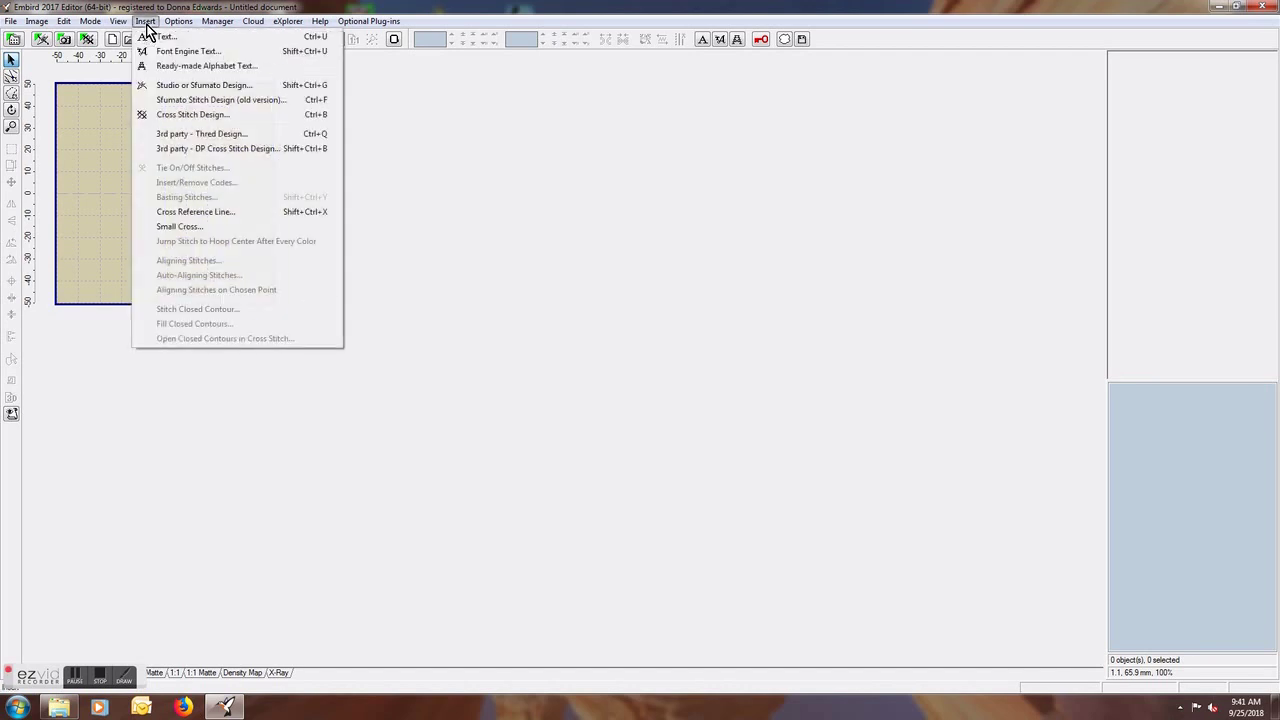
# Add the Q:\~ThreadTreasuresDesigns\TTE-FrenchScript4in\4inch folder as a ready-made alphabet.
pyautogui.click(195, 69)
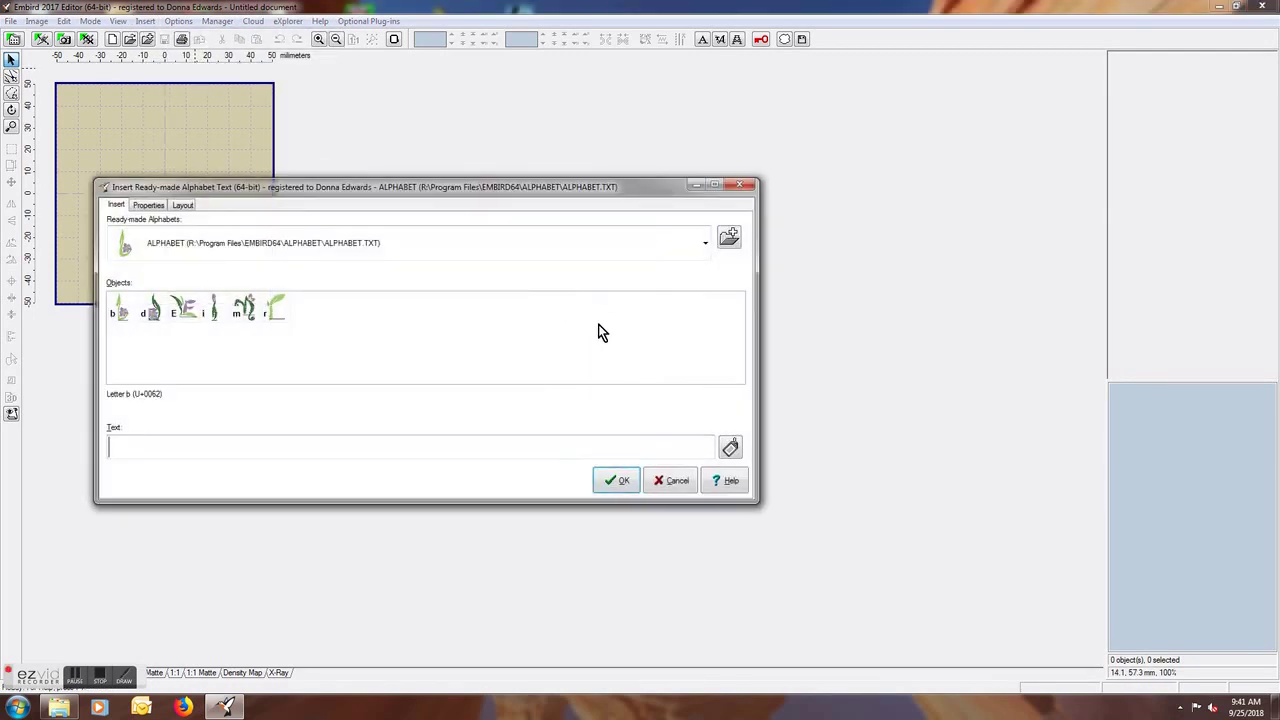
pyautogui.click(730, 238)
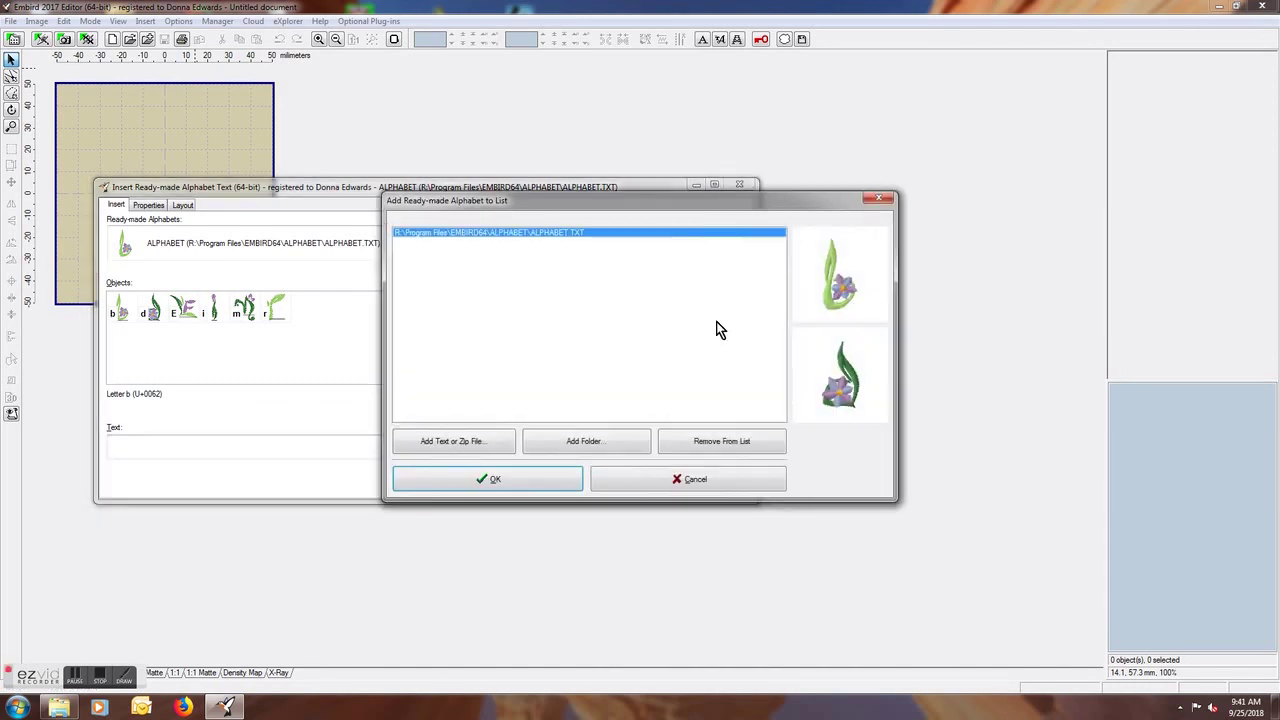
pyautogui.click(580, 444)
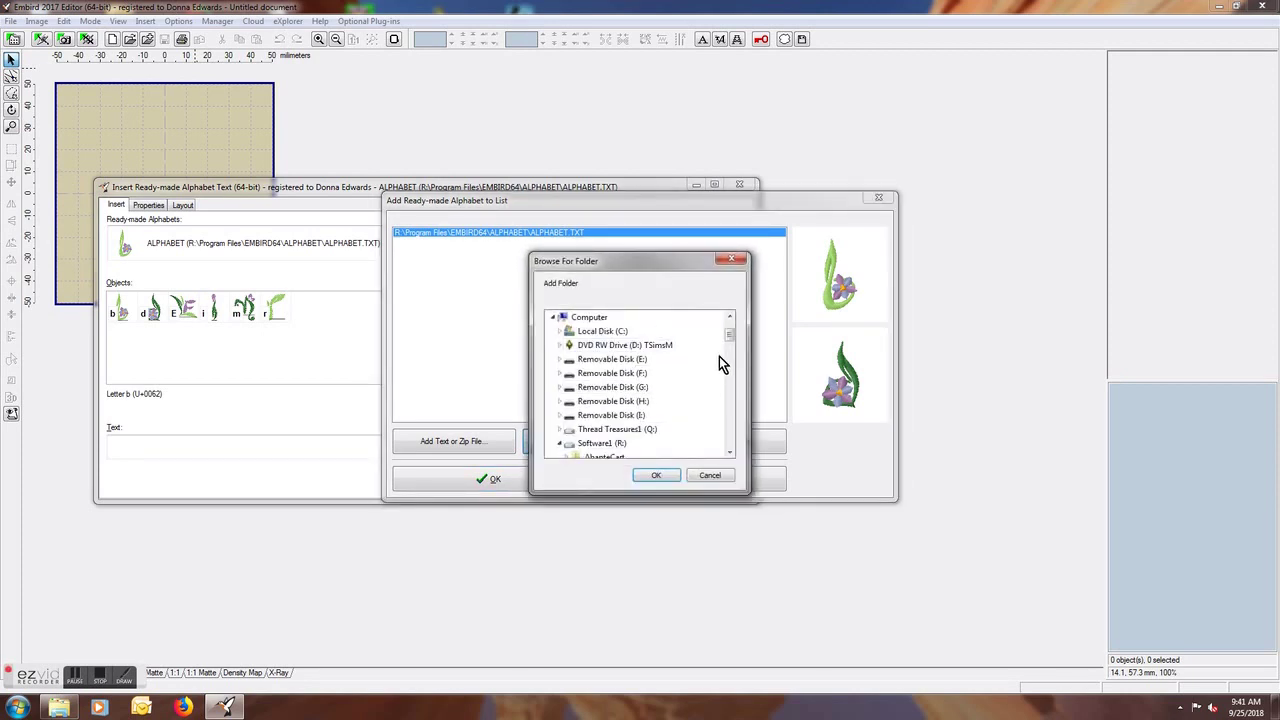
pyautogui.click(729, 452)
pyautogui.click(729, 452)
pyautogui.click(729, 452)
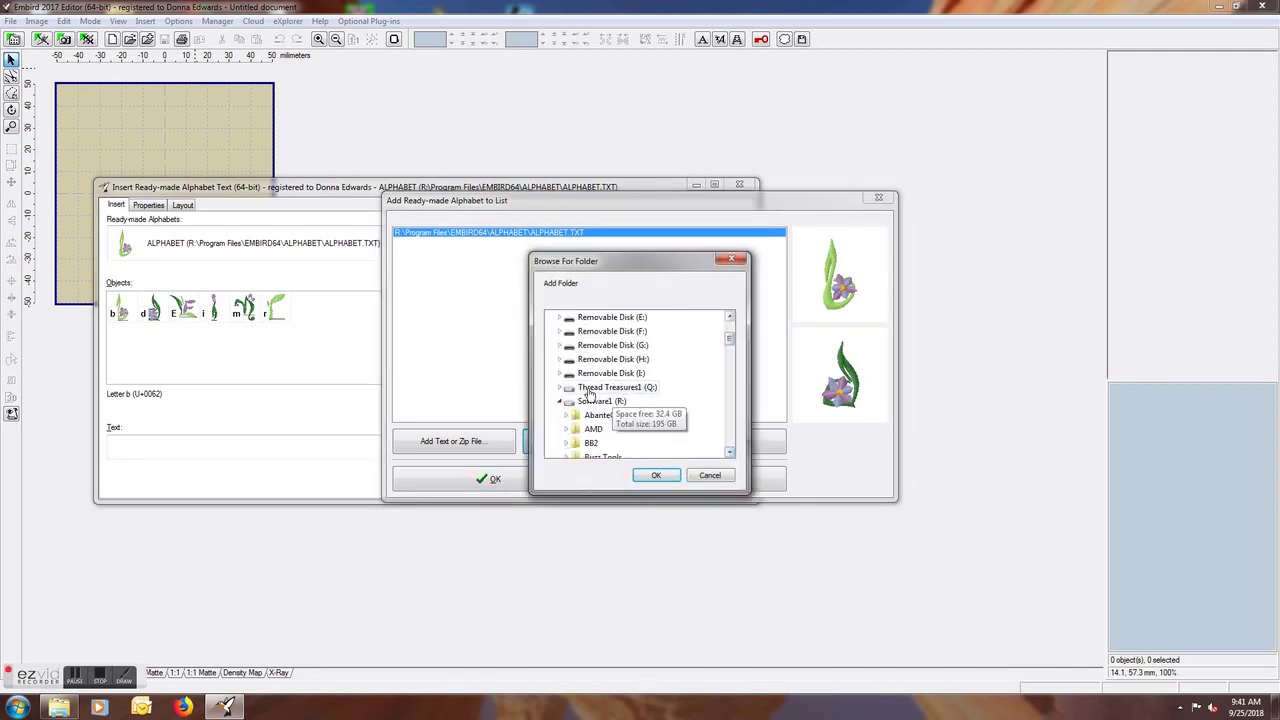
pyautogui.click(560, 387)
pyautogui.click(629, 345)
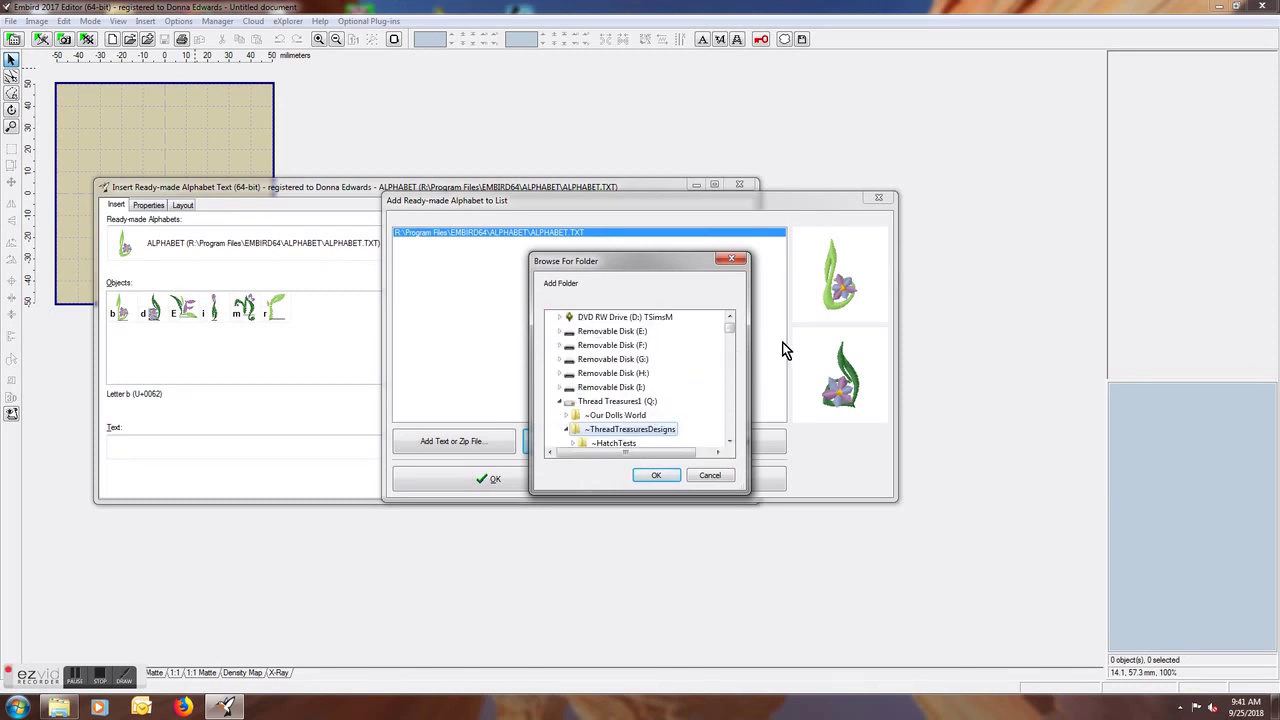
pyautogui.moveTo(730, 332); pyautogui.dragTo(712, 405)
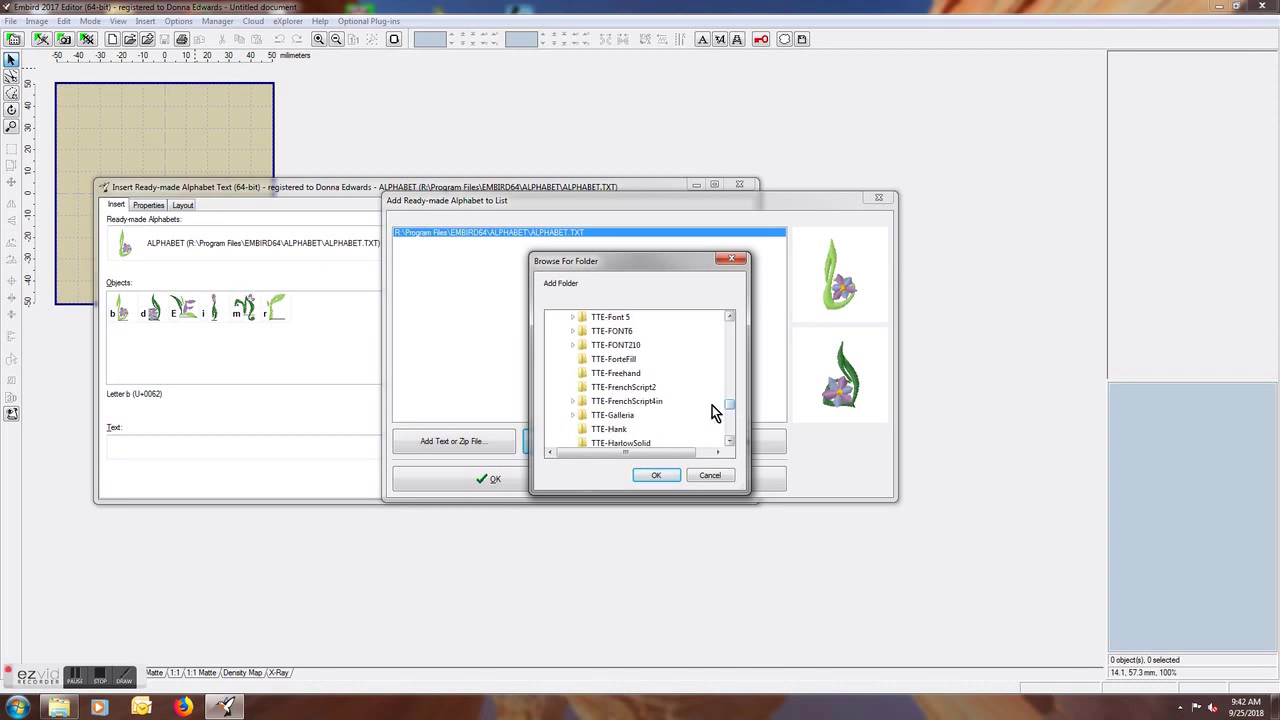
pyautogui.doubleClick(645, 402)
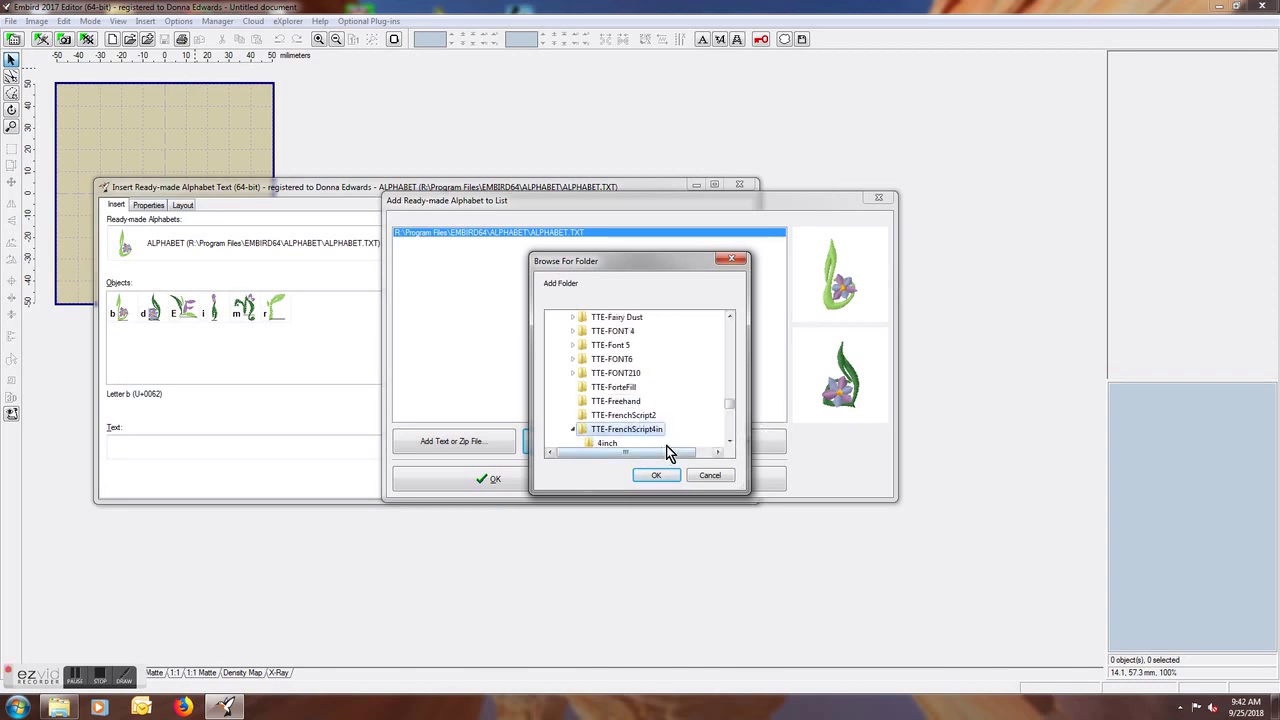
pyautogui.click(605, 447)
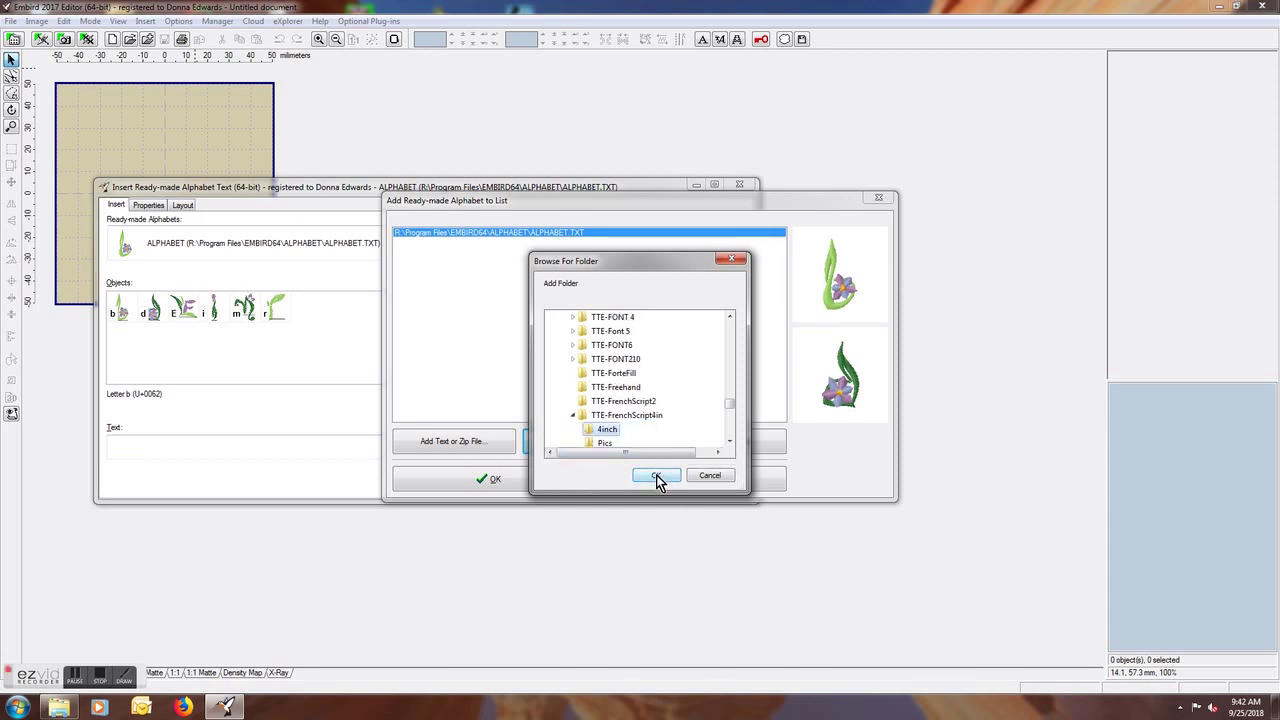
pyautogui.click(656, 478)
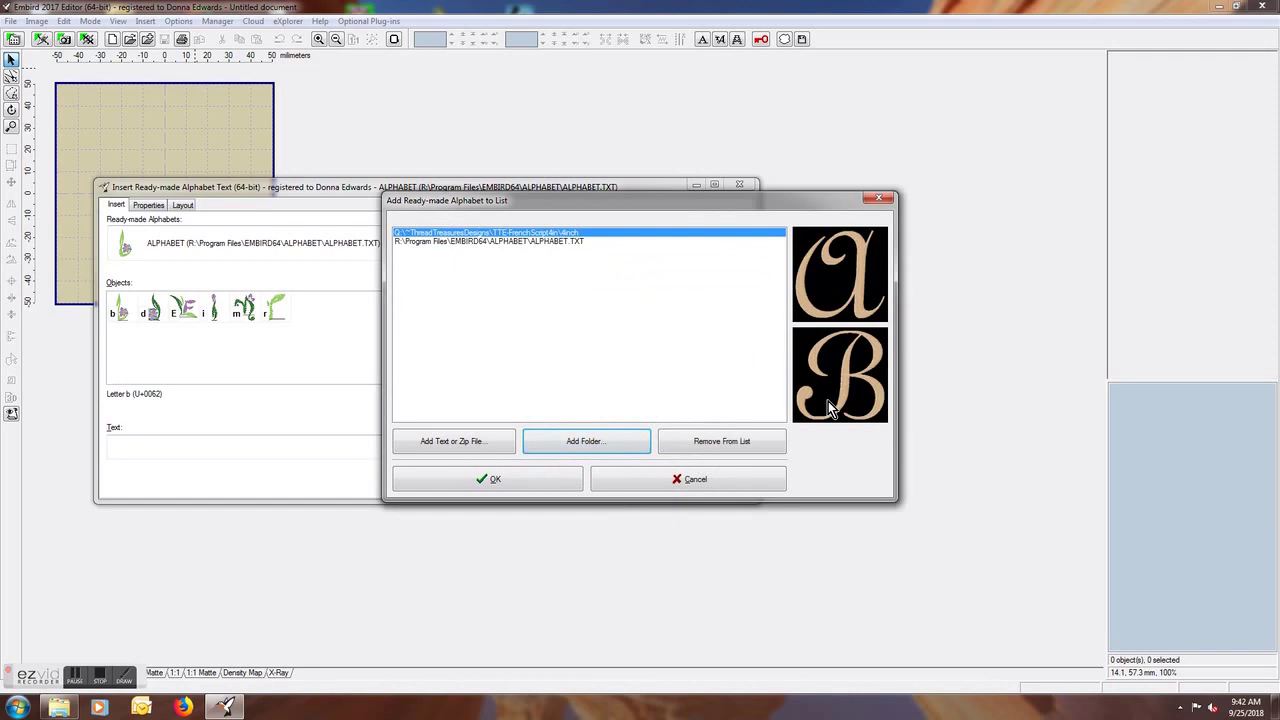
# Load the French Script 4inch alphabet and insert the text 'ABC' into the hoop.
pyautogui.click(511, 481)
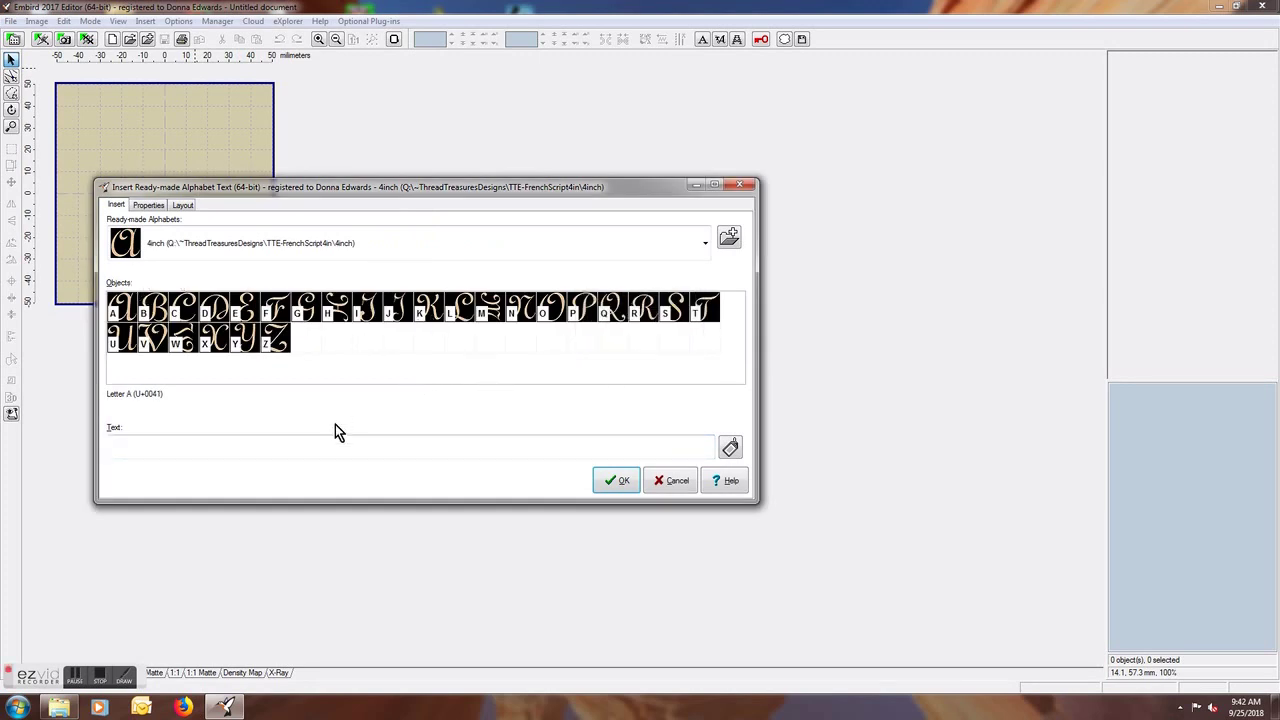
pyautogui.write('ABC')
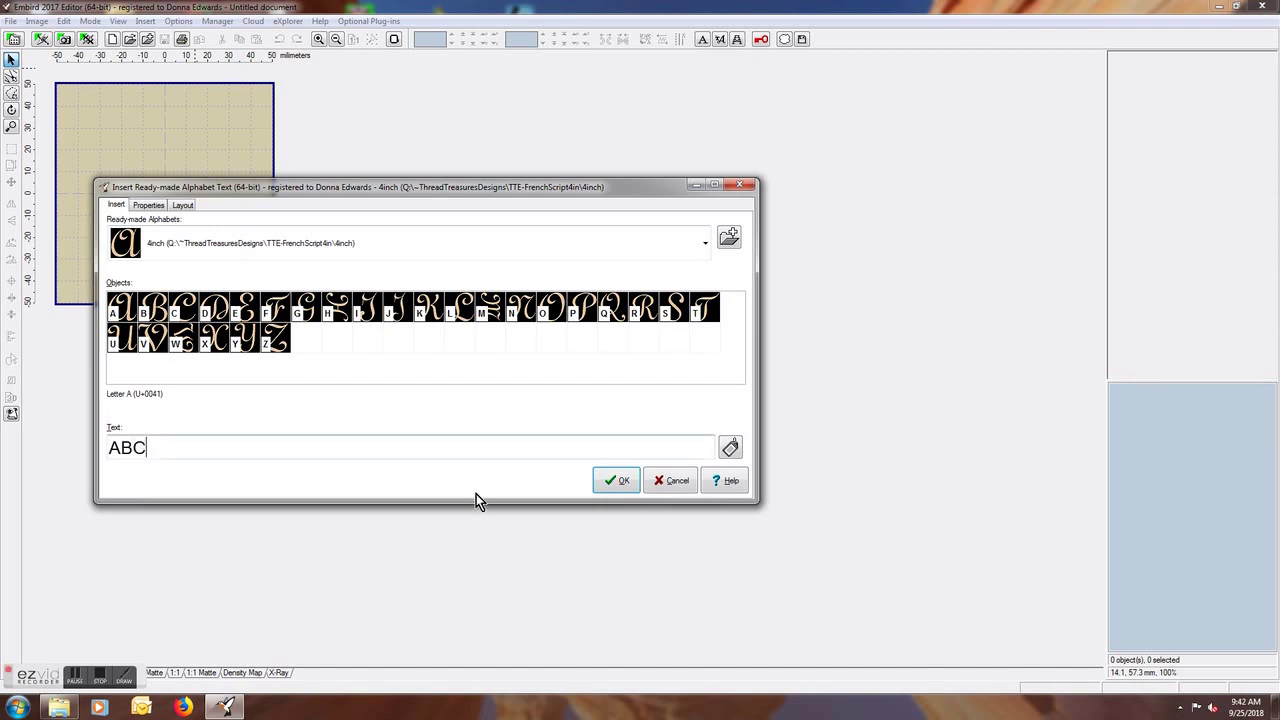
pyautogui.click(616, 481)
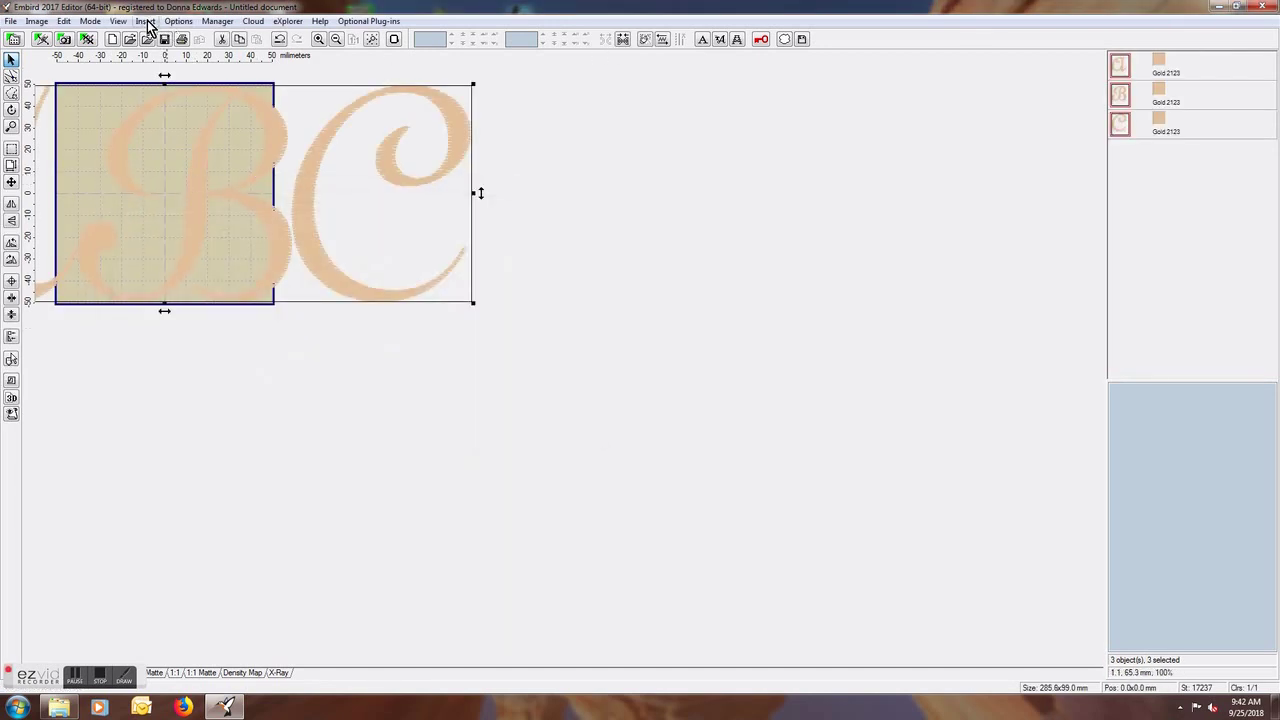
# Set the hoop size to Brother PR-600 (200 x 300 mm) - Vertical.
pyautogui.click(177, 21)
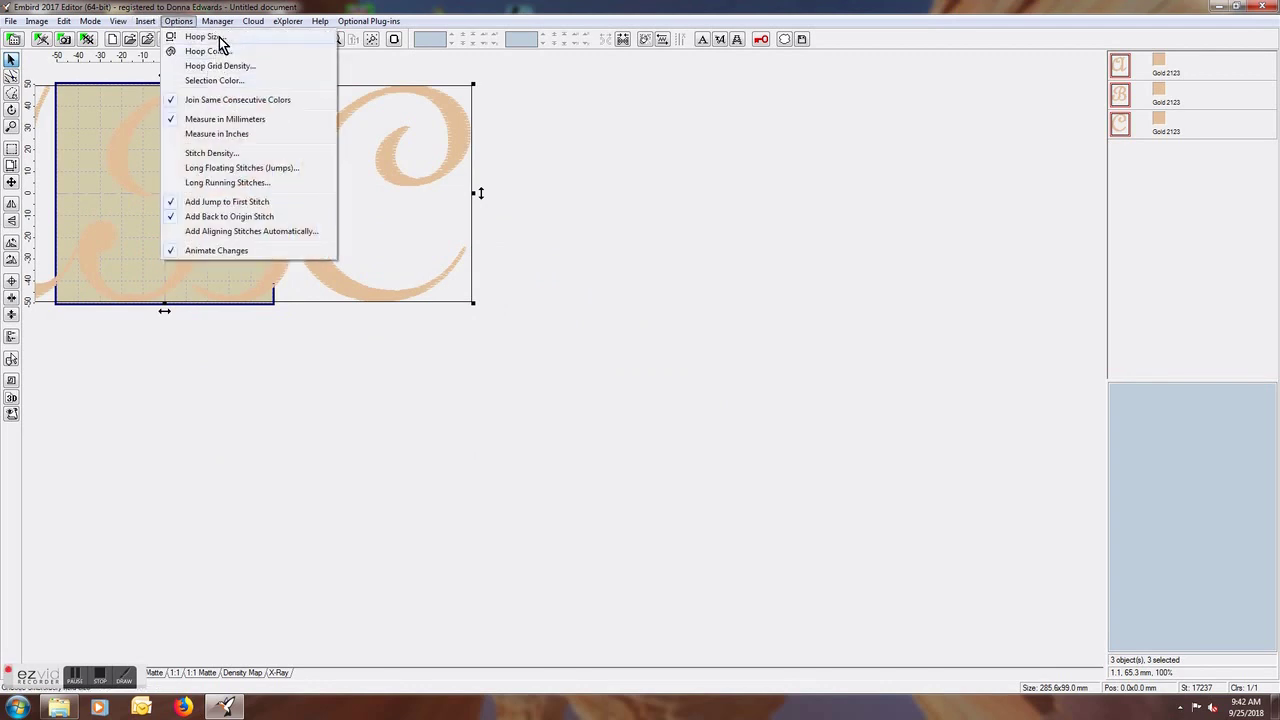
pyautogui.click(214, 38)
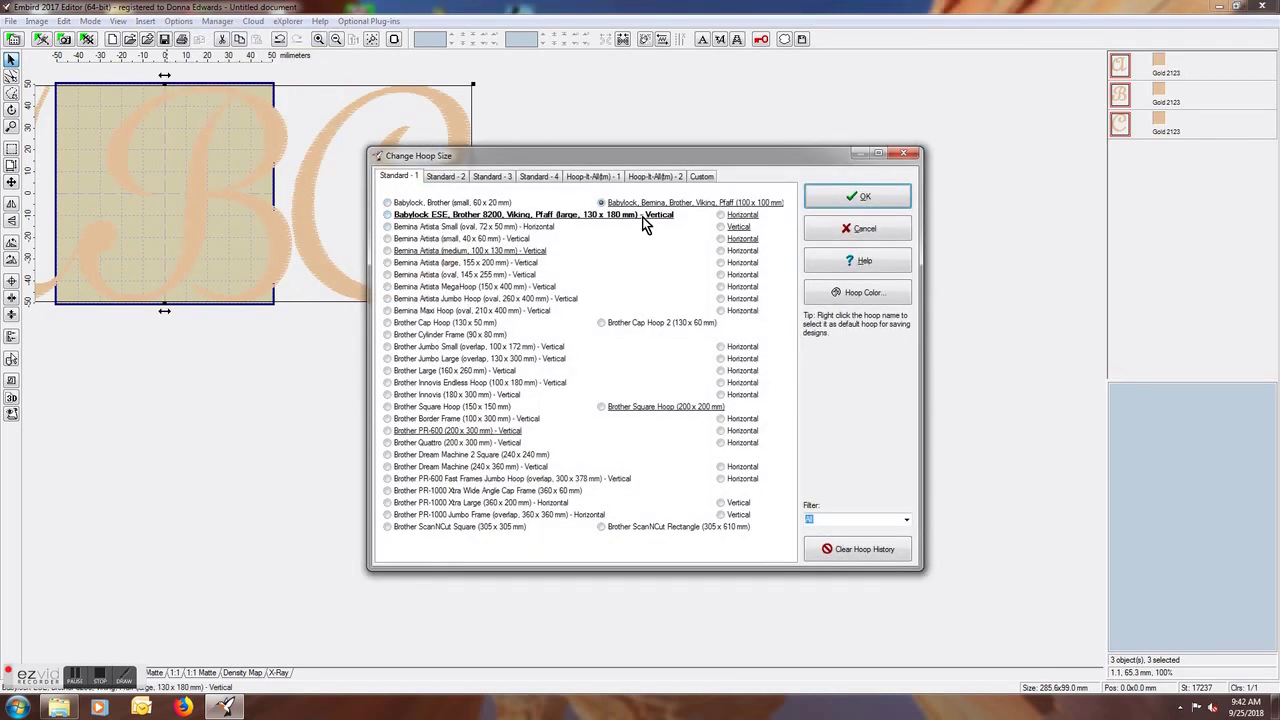
pyautogui.click(659, 218)
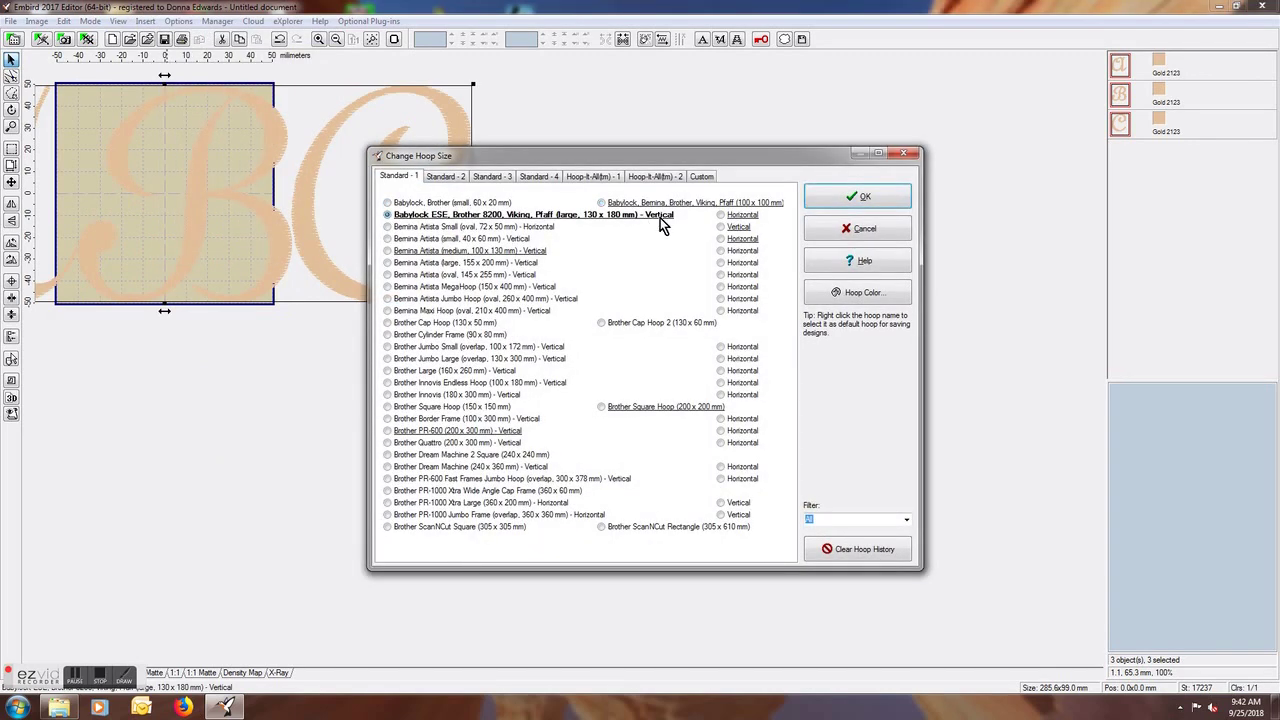
pyautogui.click(484, 431)
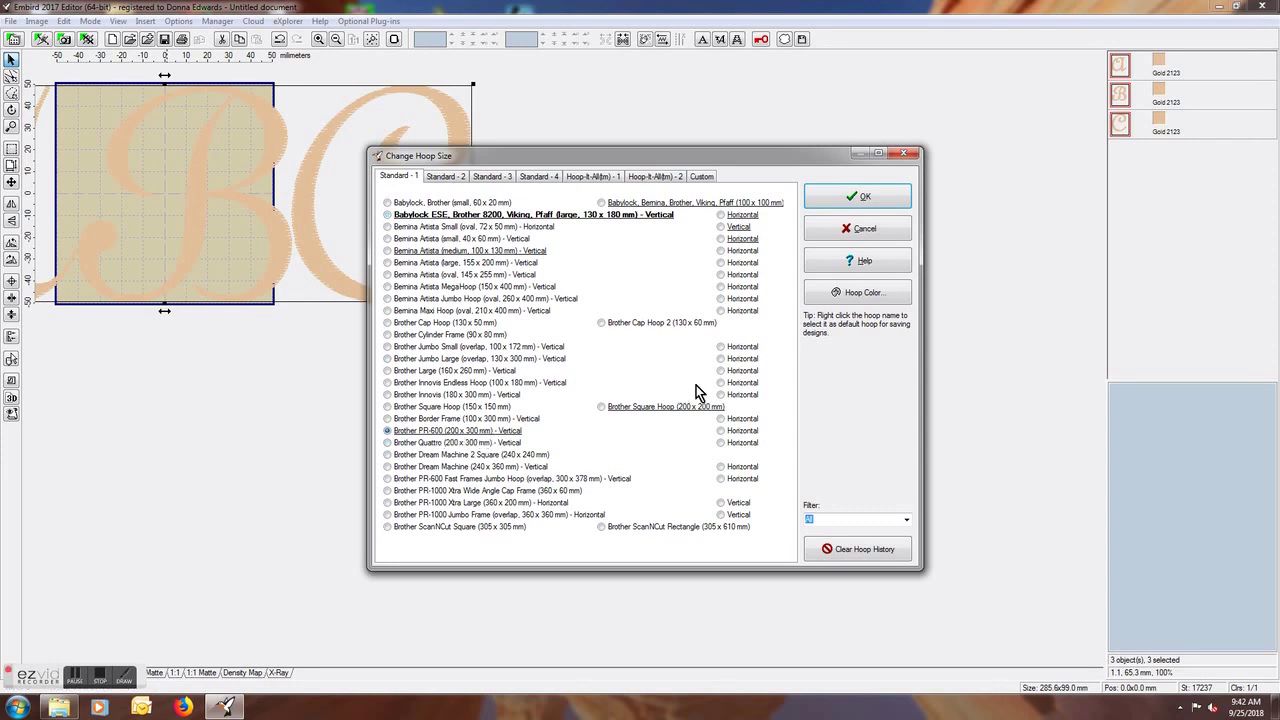
pyautogui.click(853, 198)
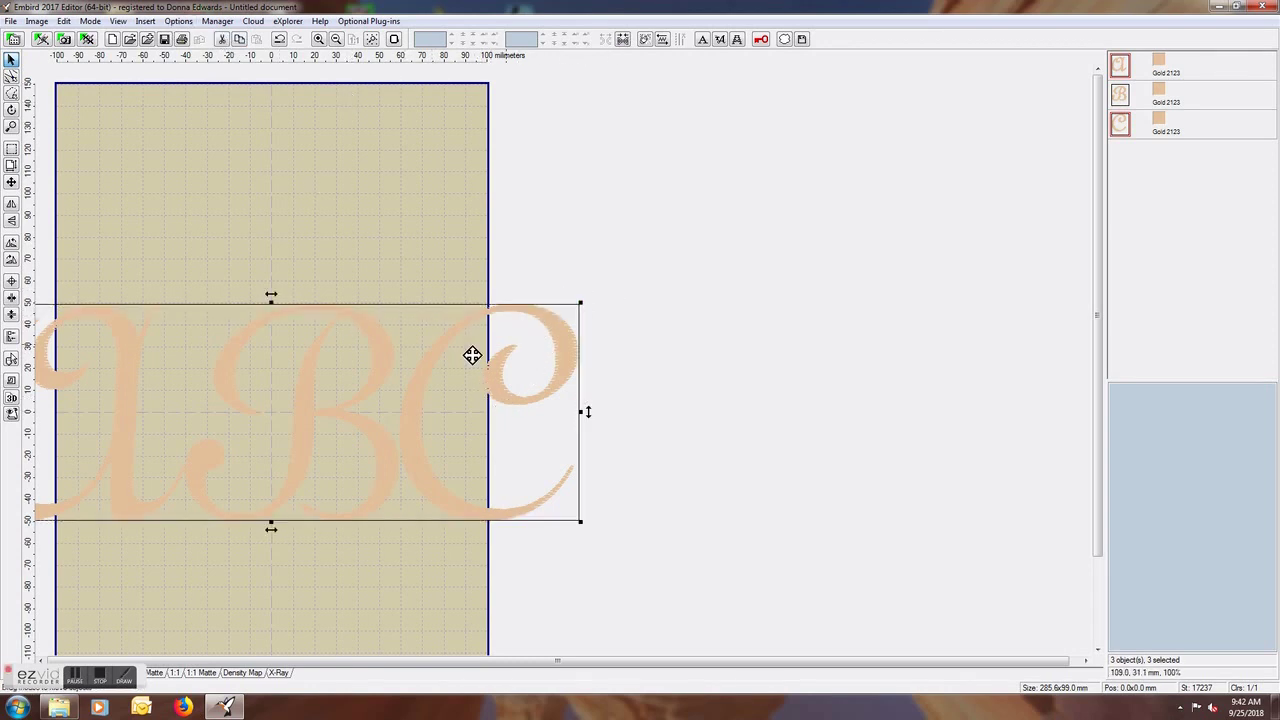
# Rotate the ABC lettering right 45° twice so it runs vertically, then zoom out.
pyautogui.click(63, 21)
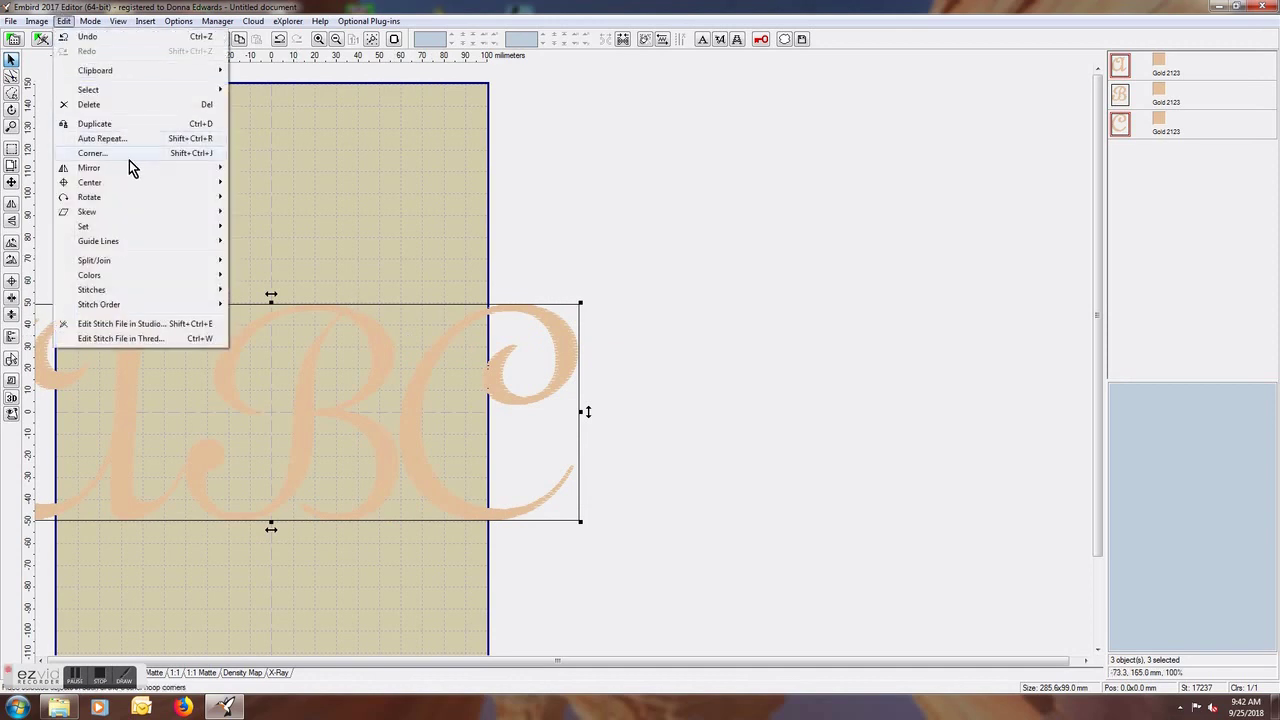
pyautogui.moveTo(123, 201)
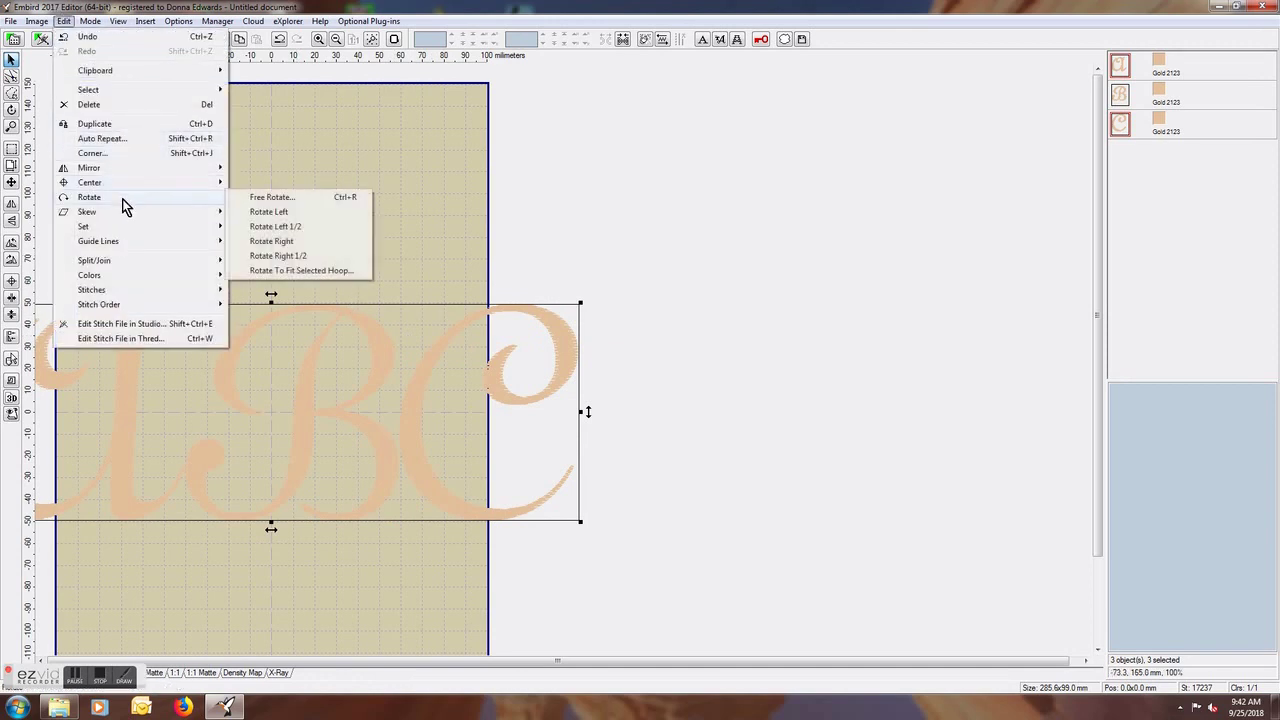
pyautogui.click(278, 256)
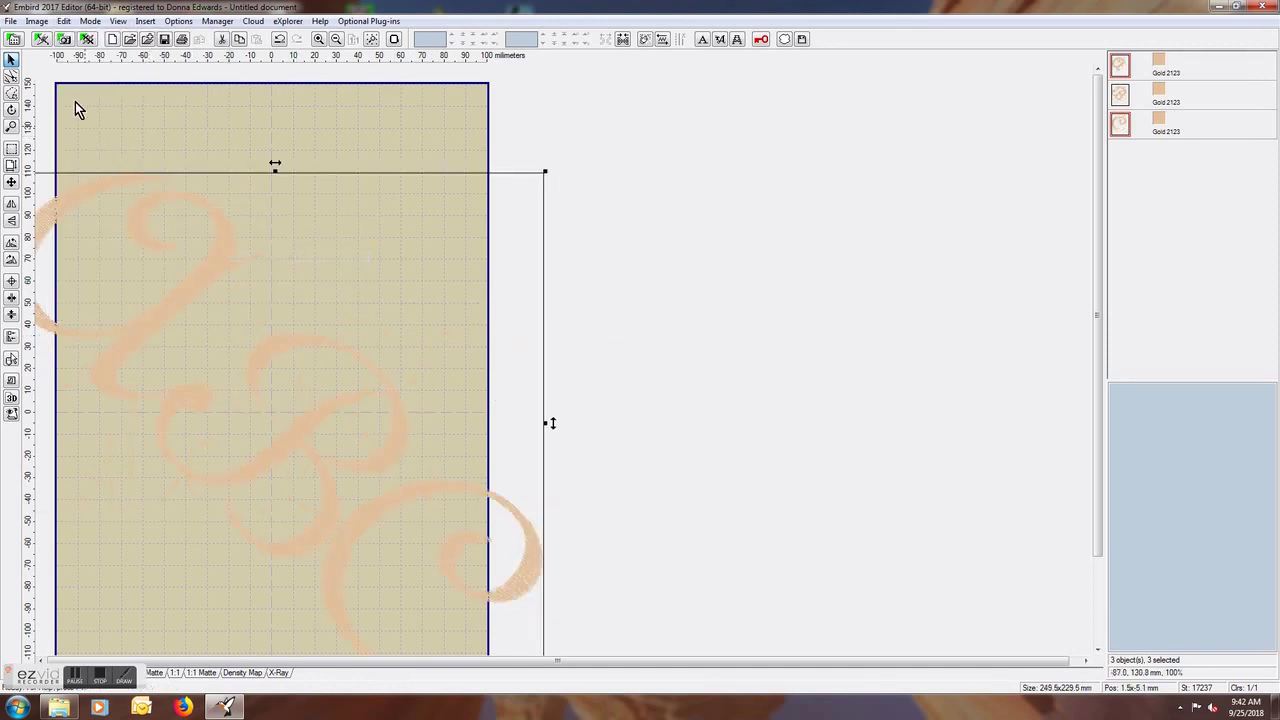
pyautogui.click(62, 21)
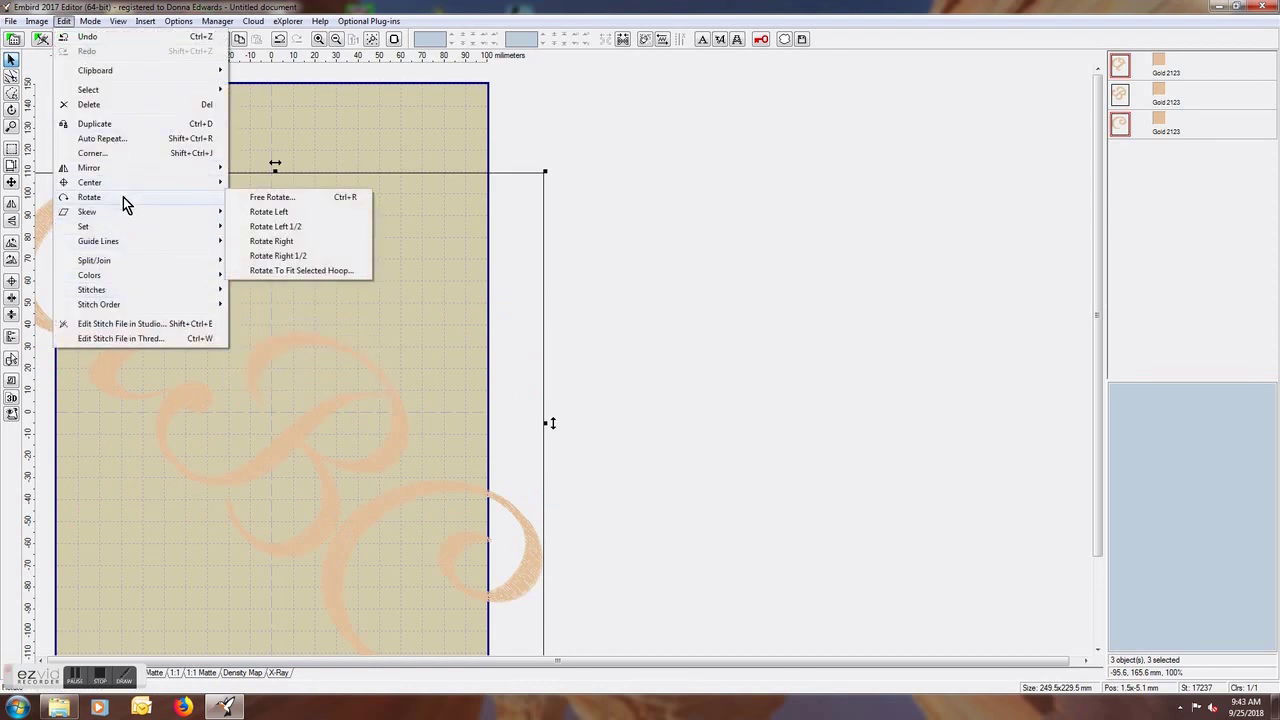
pyautogui.moveTo(123, 199)
pyautogui.click(288, 257)
pyautogui.scroll(-1, 600, 228)
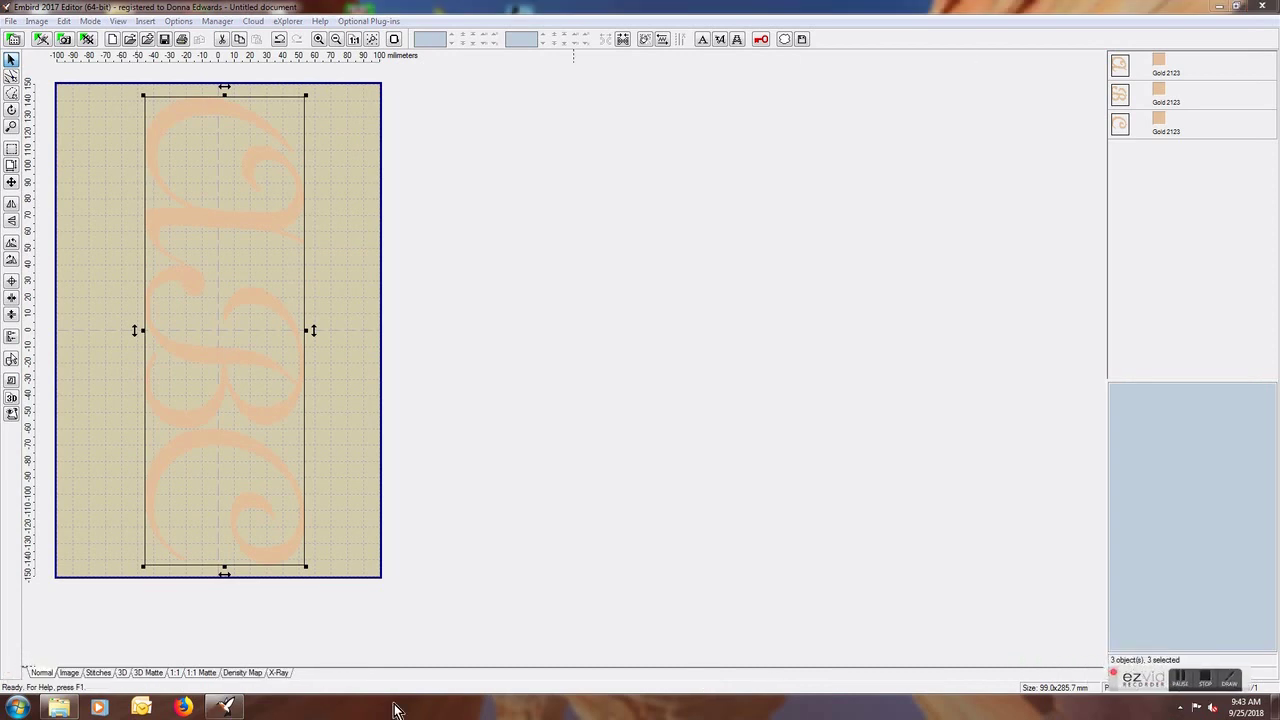
# View the vertical ABC lettering in the 3D preview, then return to the Insert menu.
pyautogui.click(122, 672)
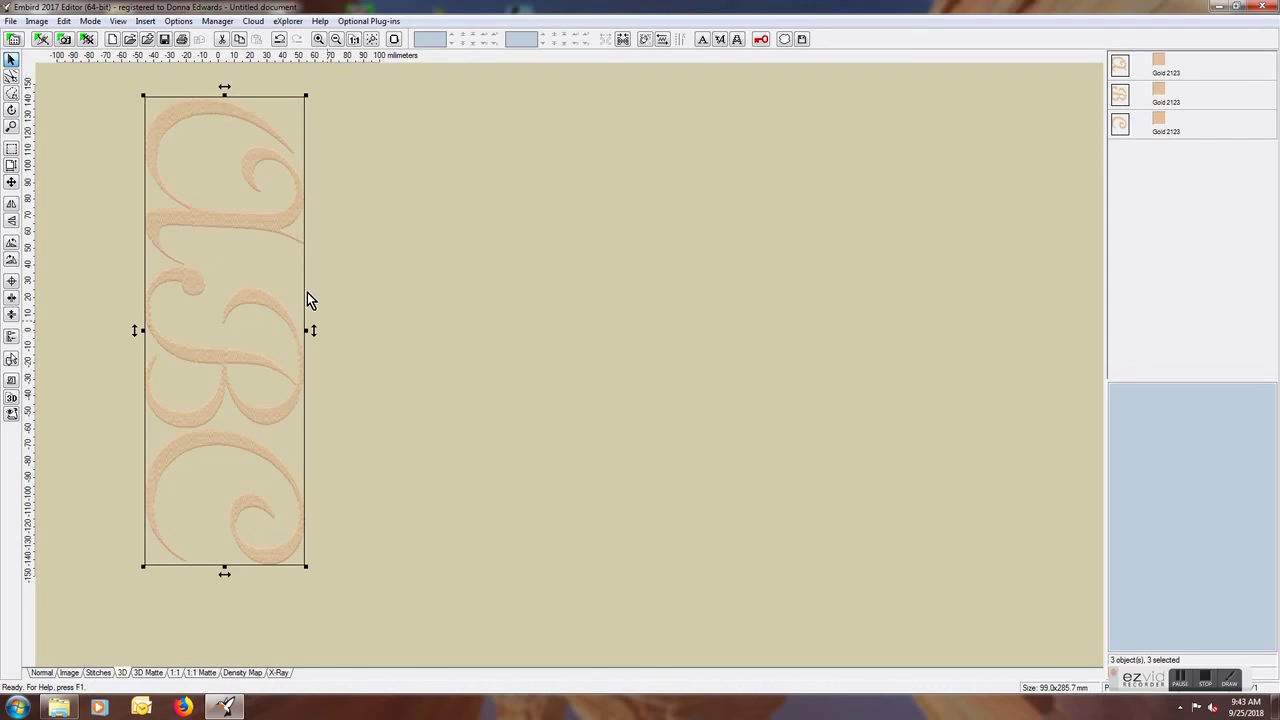
pyautogui.click(146, 21)
# Remove the FrenchScript4in alphabet from the list, insert the text, and dismiss the unsupported-letters warning.
pyautogui.click(203, 65)
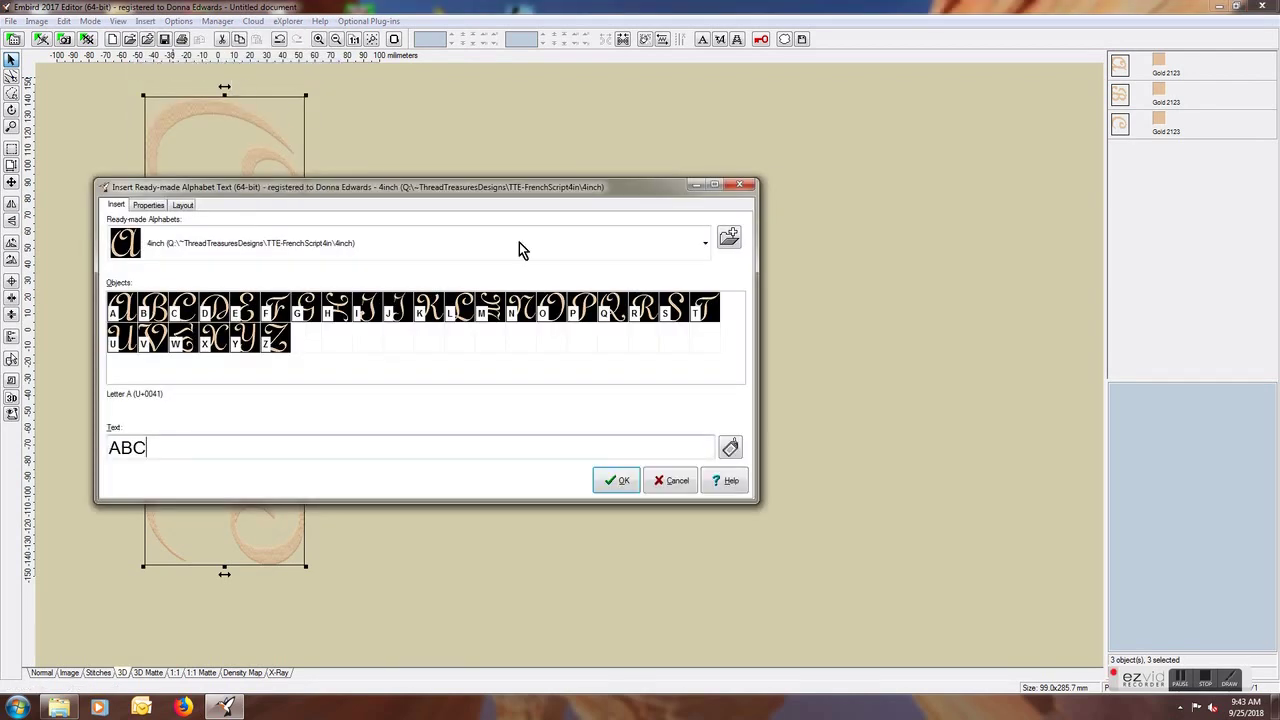
pyautogui.click(729, 240)
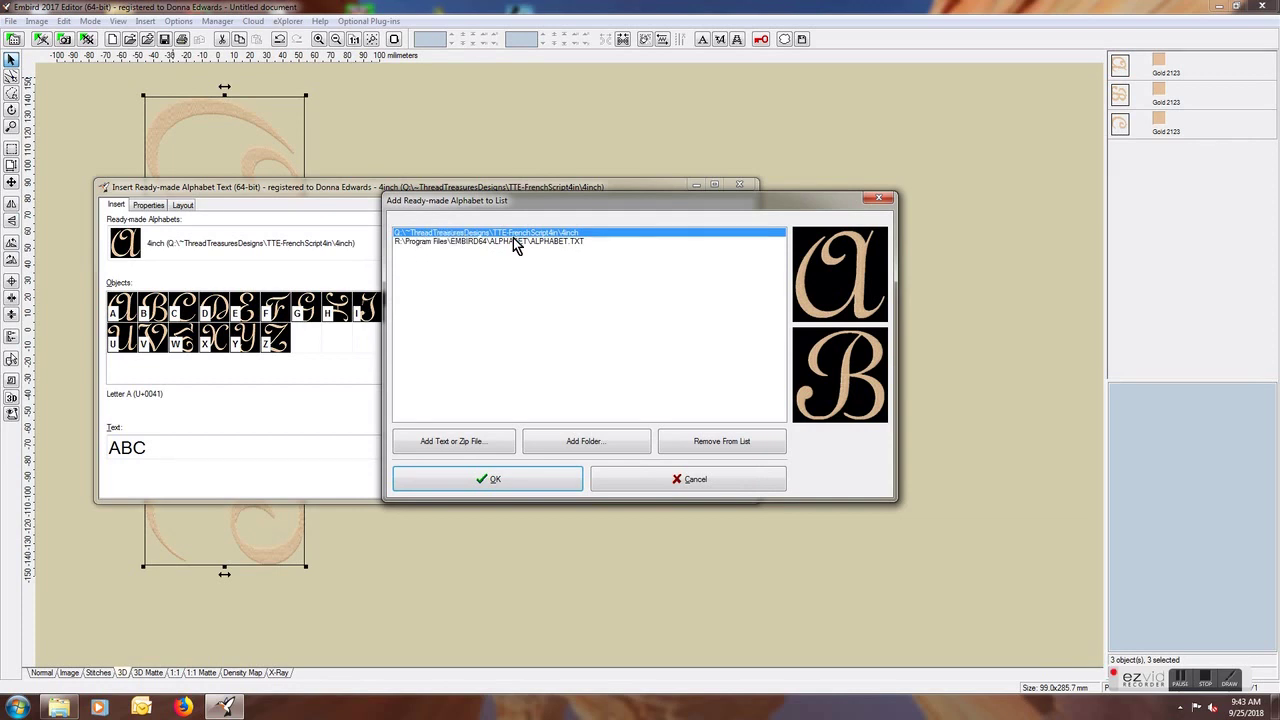
pyautogui.click(727, 447)
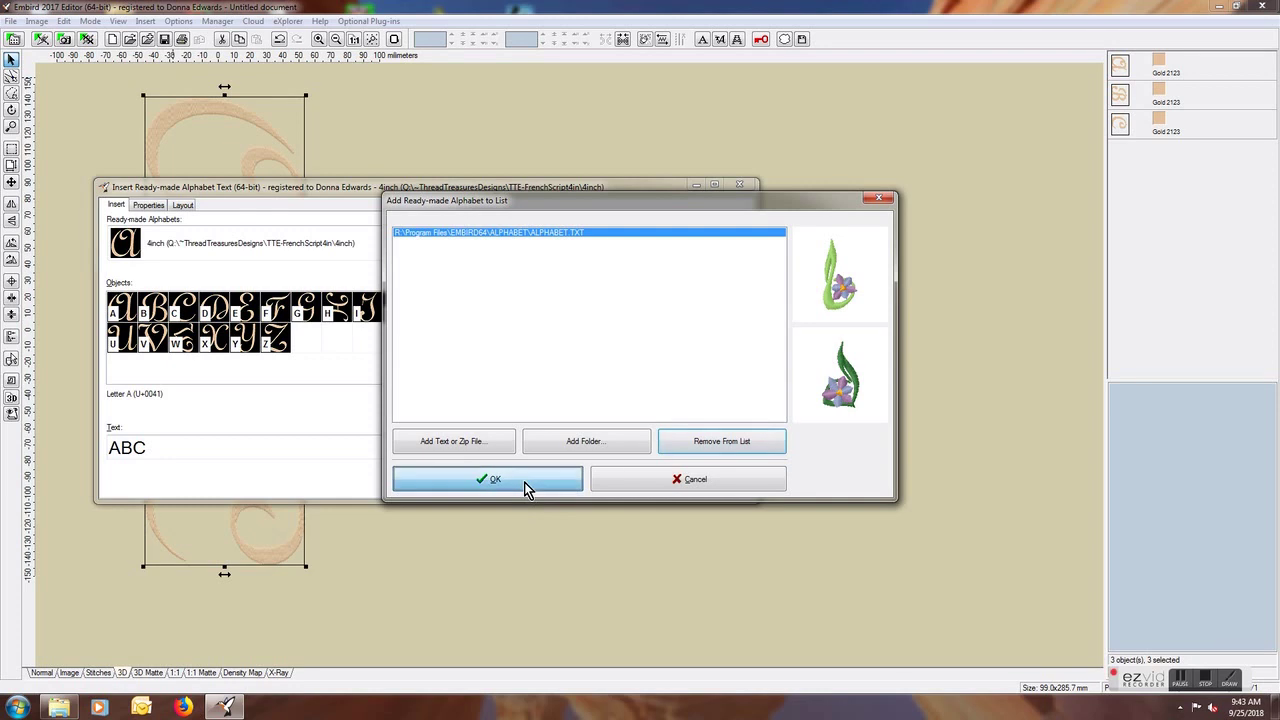
pyautogui.click(527, 484)
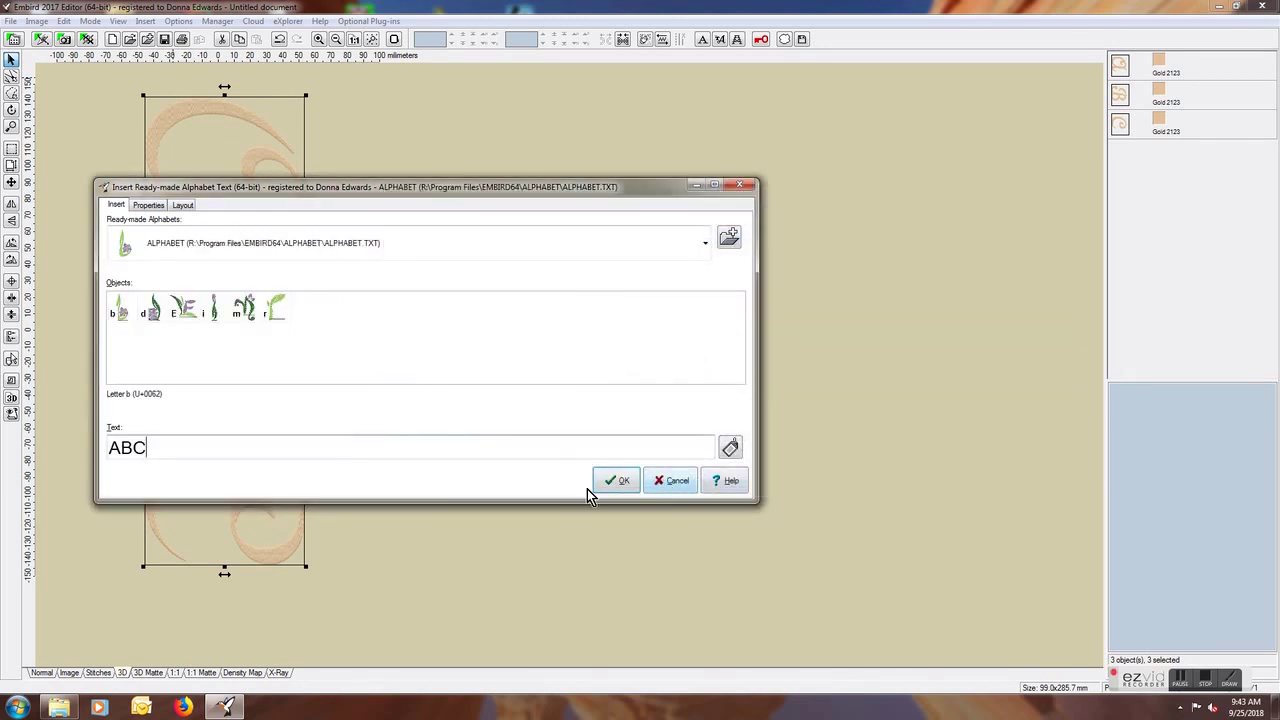
pyautogui.click(608, 481)
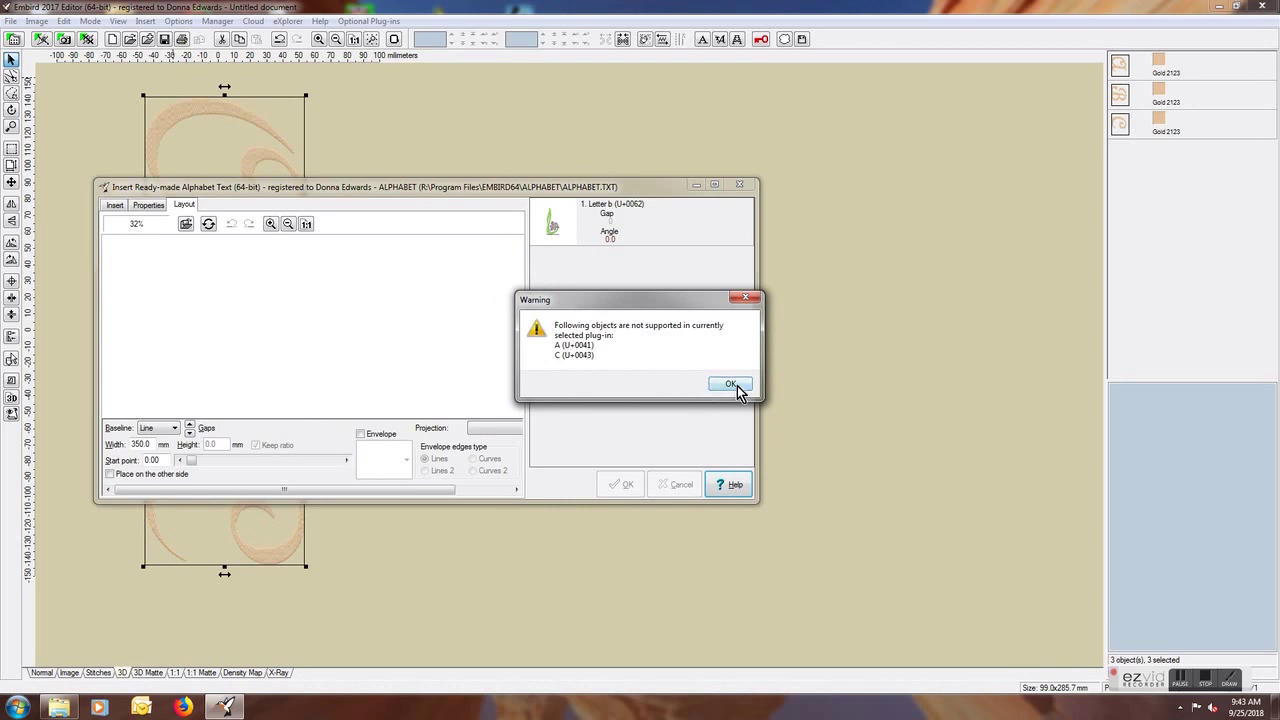
pyautogui.click(736, 388)
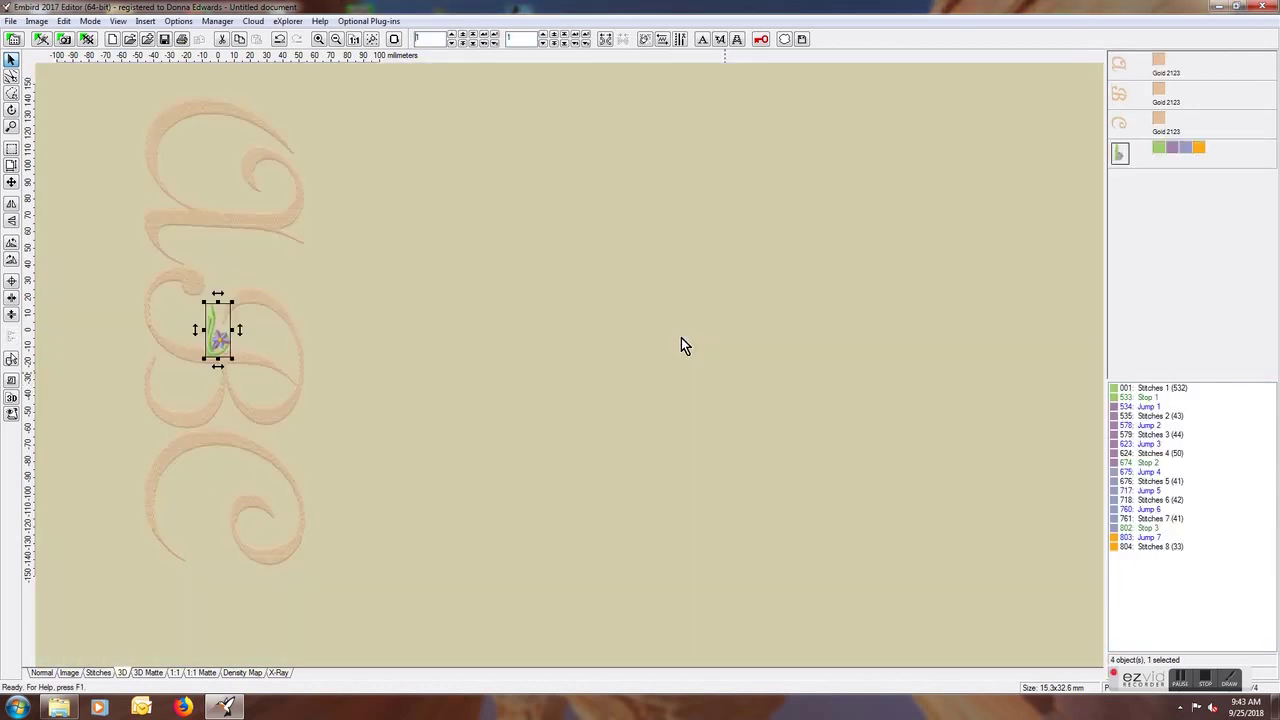